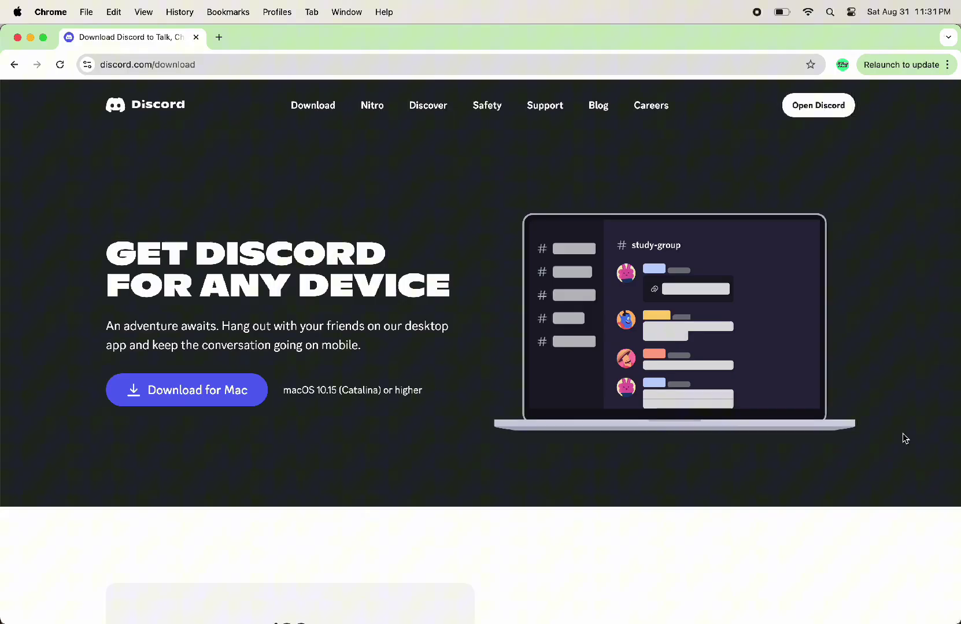
# Look through the Discord download page for the Mac, iOS, Android and Linux versions
pyautogui.scroll(-10, 903, 434)
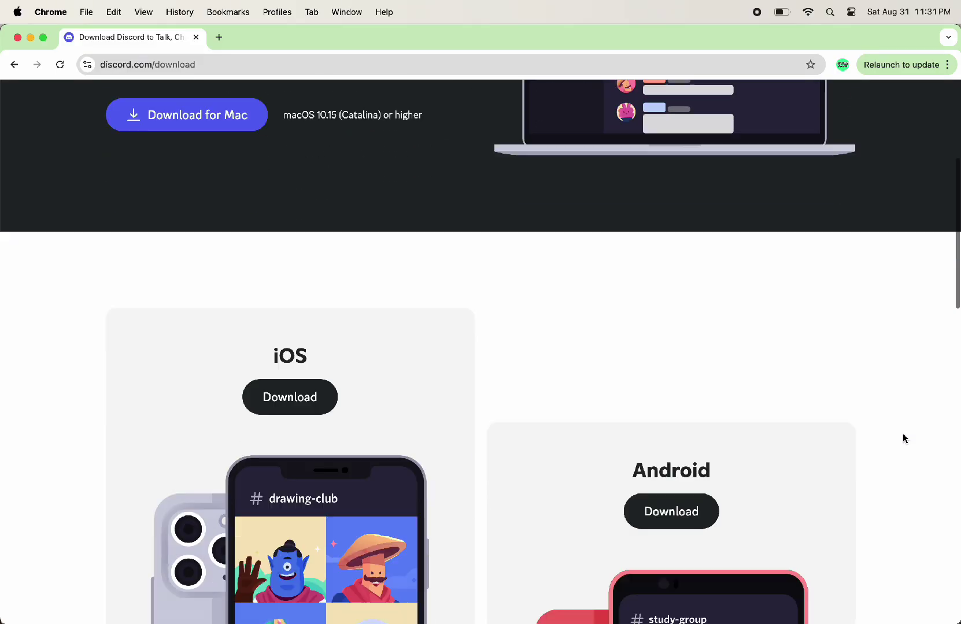
pyautogui.scroll(-2, 905, 439)
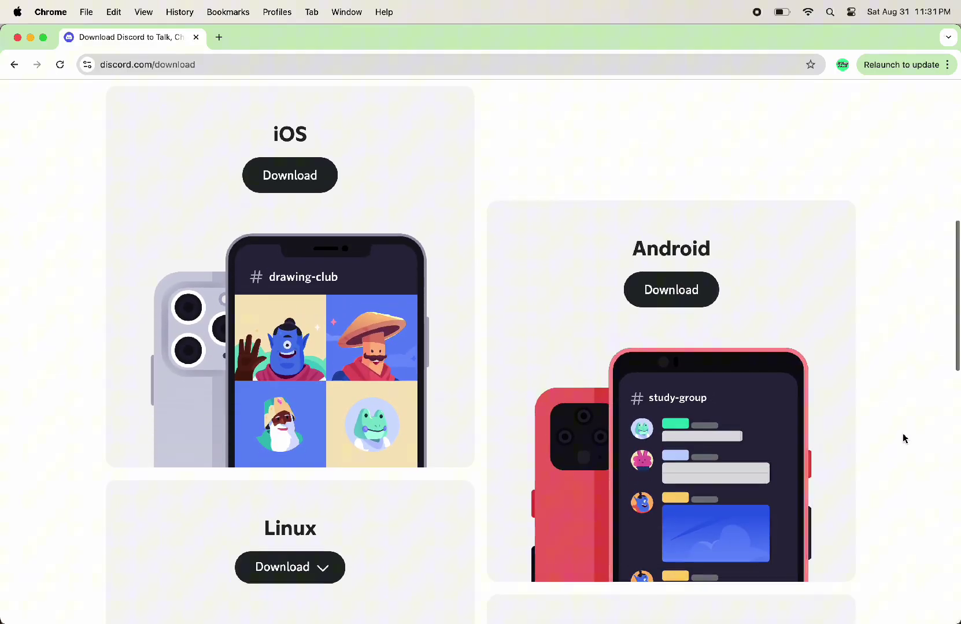
pyautogui.scroll(10, 905, 439)
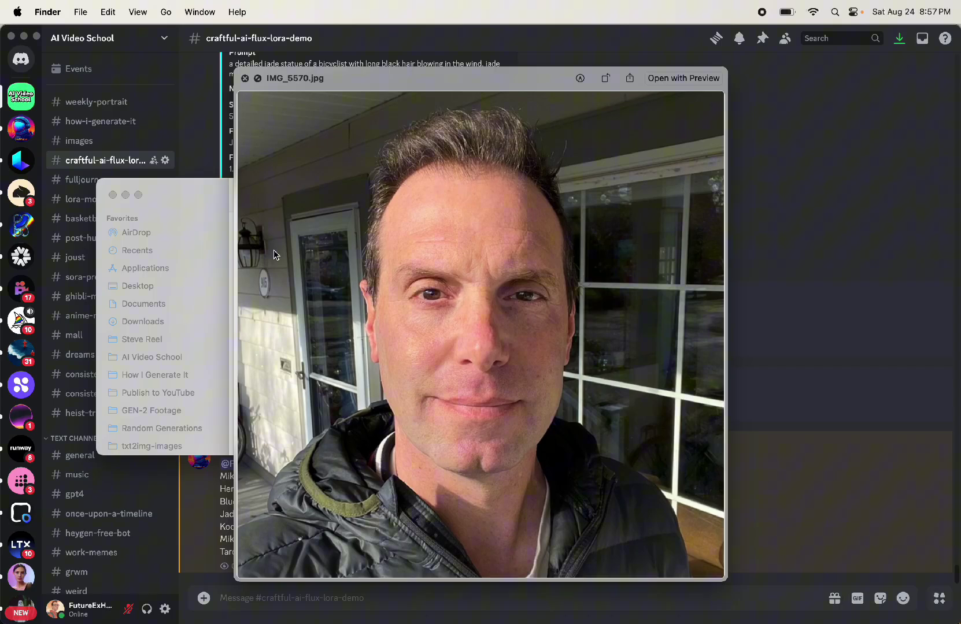
# Browse the portrait photos in full-size preview to examine their poses, framing and lighting variety
pyautogui.press('Right')
pyautogui.press('space')
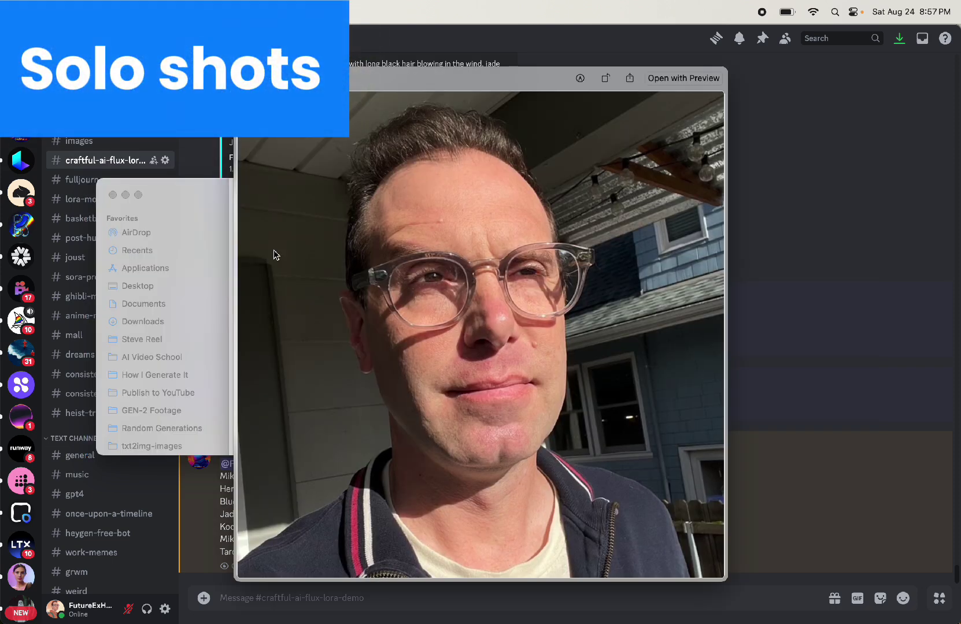
pyautogui.press('Down')
pyautogui.press('Down')
pyautogui.press('Down')
pyautogui.press('Down')
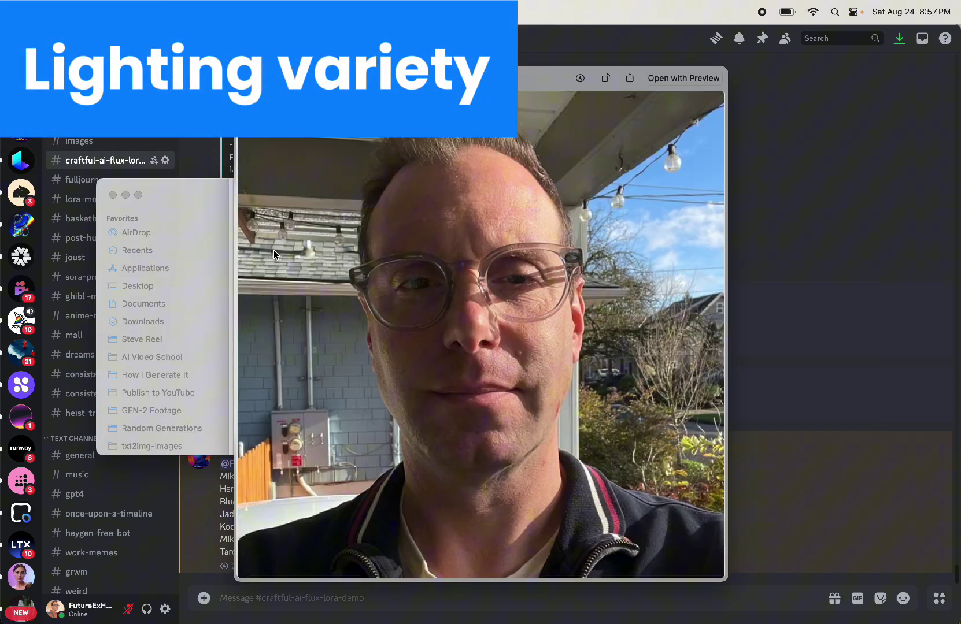
pyautogui.press('Down')
pyautogui.press('Down')
pyautogui.press('Down')
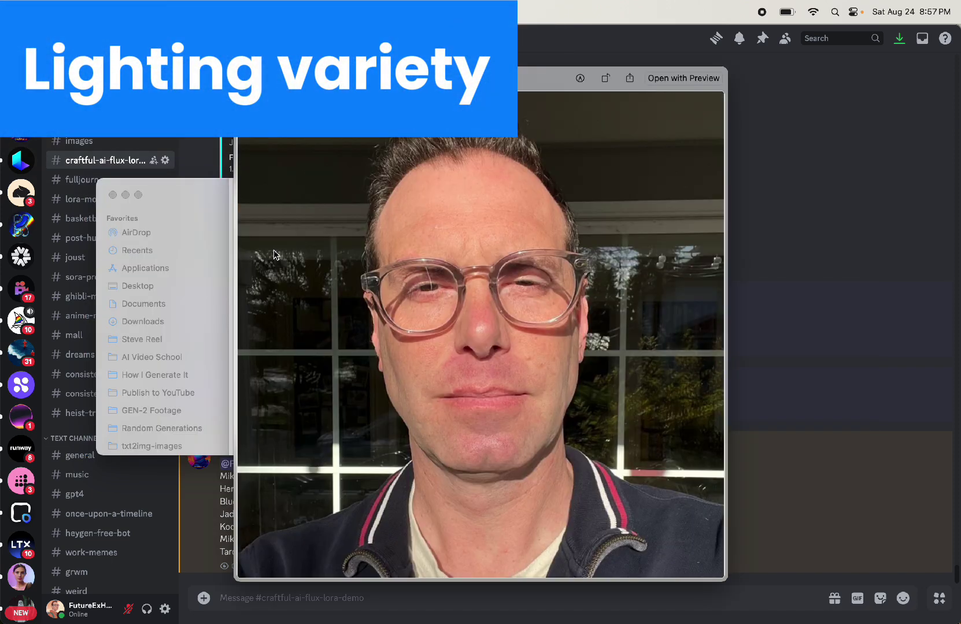
pyautogui.press('Down')
pyautogui.press('Down')
pyautogui.press('Down')
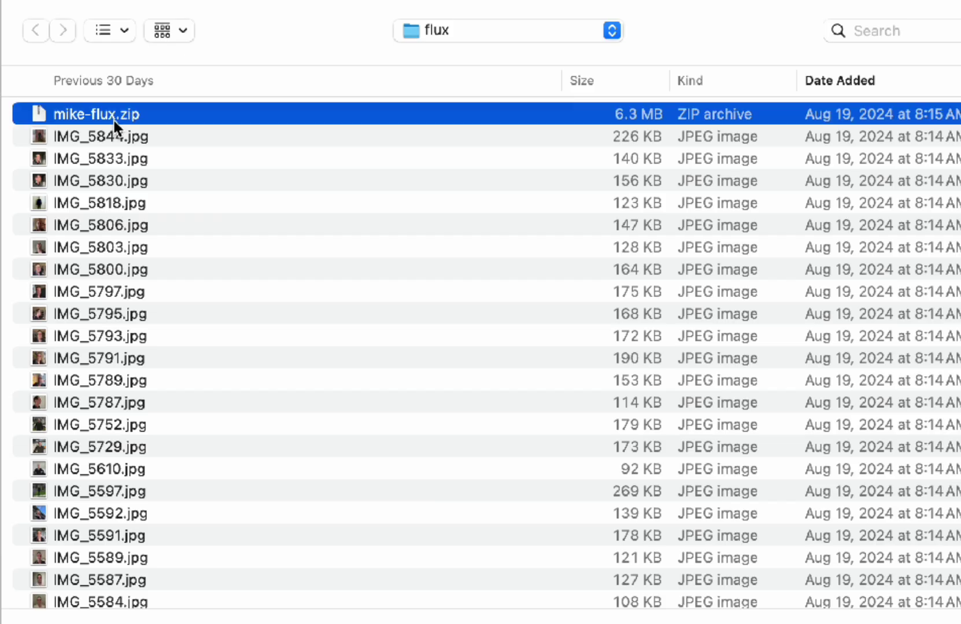
pyautogui.press('space')
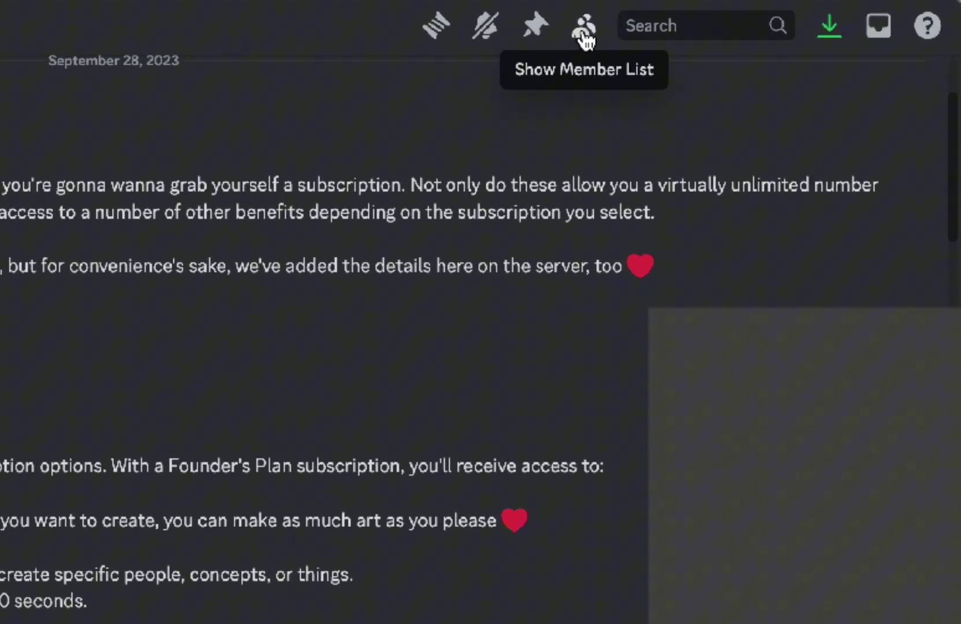
# Show the server's member list and open the Craftful Bot profile
pyautogui.click(584, 34)
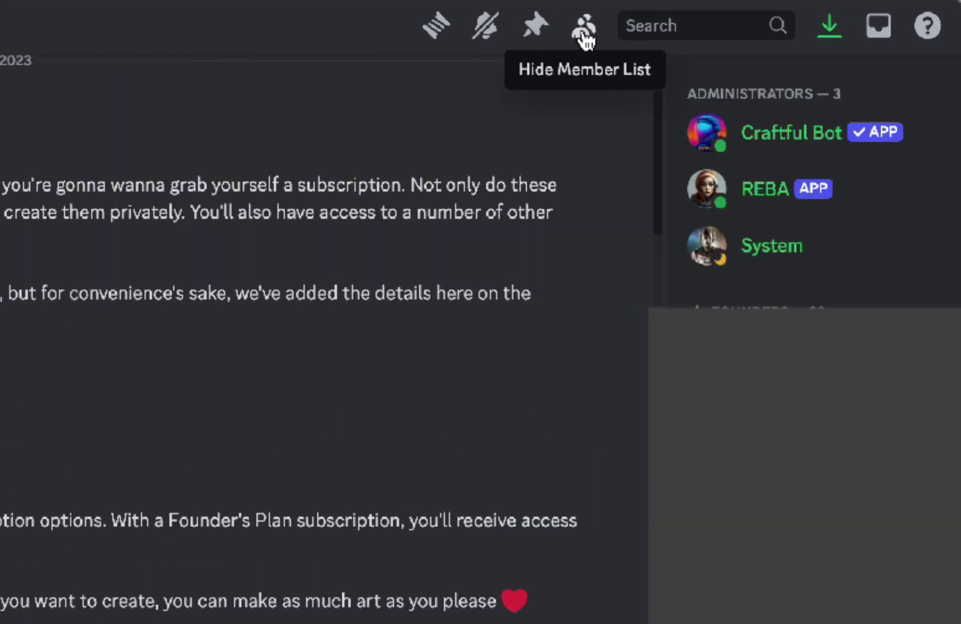
pyautogui.click(824, 144)
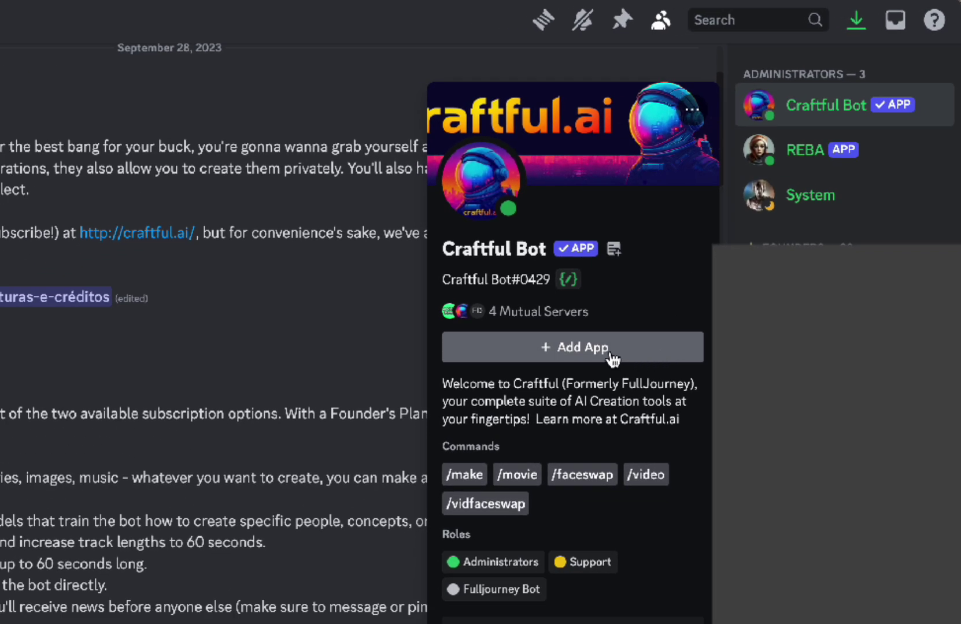
pyautogui.click(610, 352)
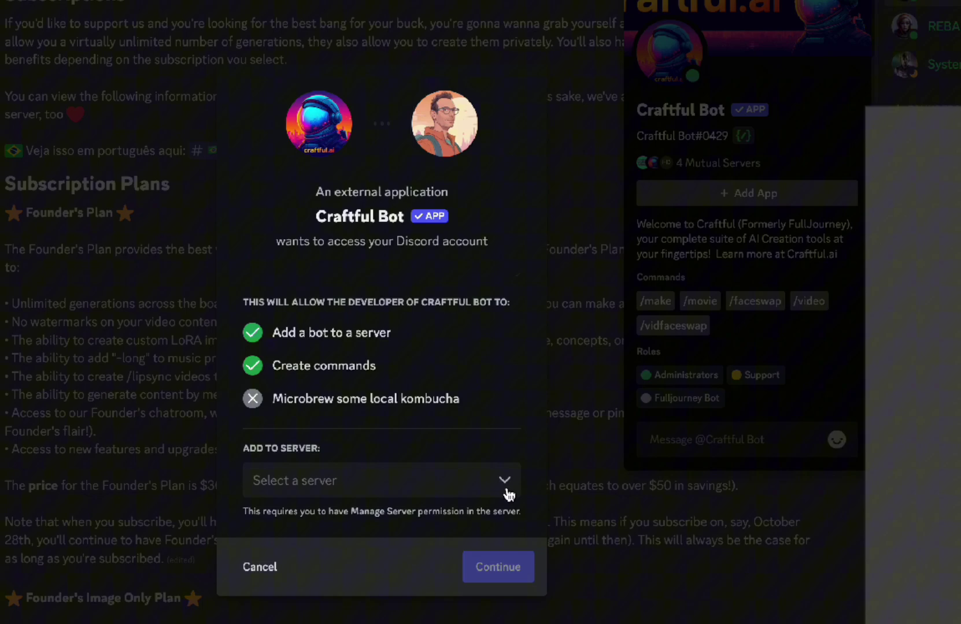
pyautogui.click(505, 491)
pyautogui.click(502, 424)
pyautogui.click(273, 568)
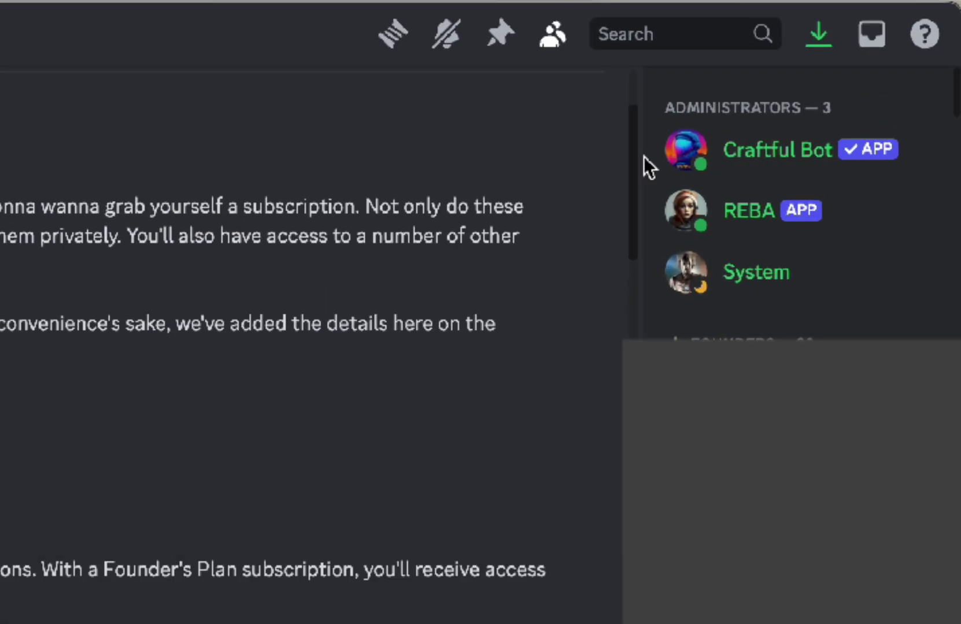
# Start a direct conversation with Craftful Bot from its profile by messaging "hi"
pyautogui.click(762, 151)
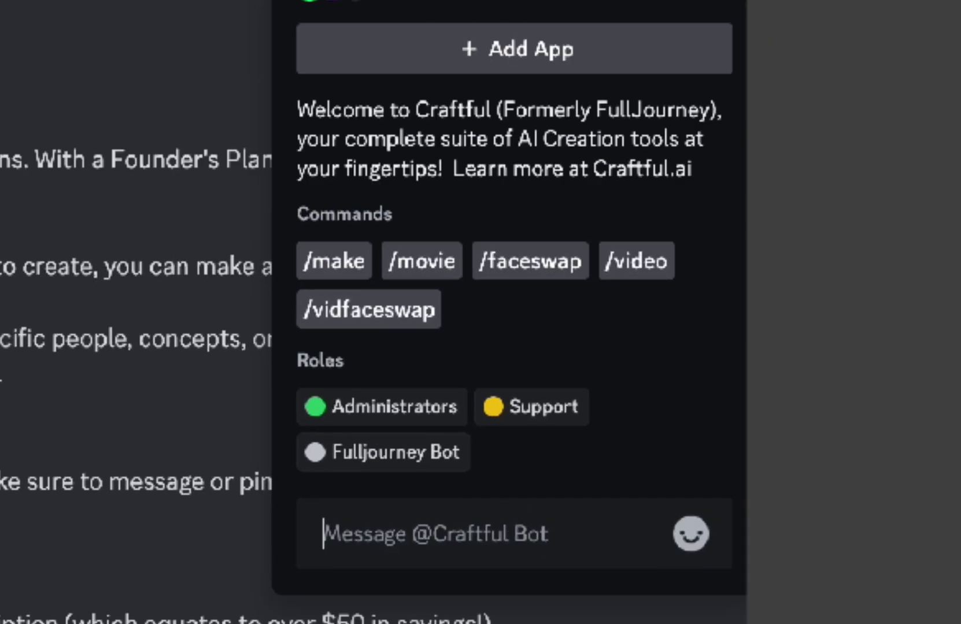
pyautogui.write('hi')
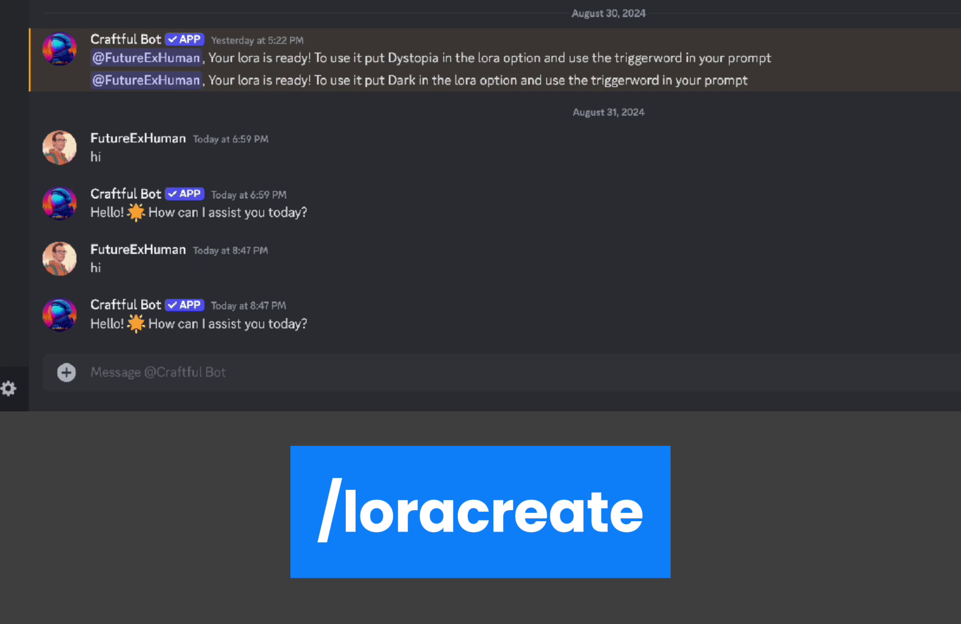
# Start the bot's /loracreate command and set the LoRA name to Mike8
pyautogui.write('/lora')
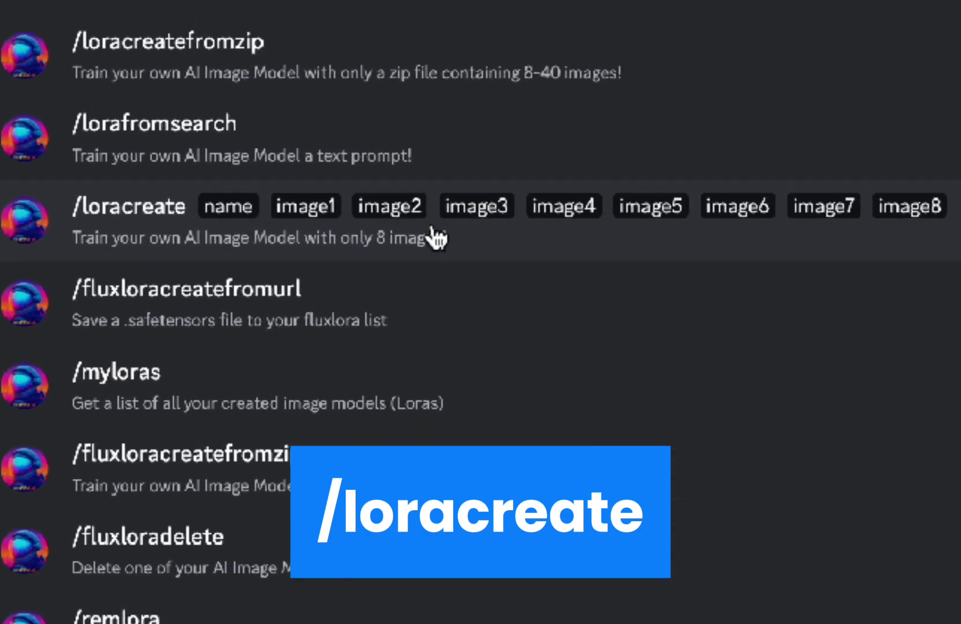
pyautogui.click(437, 237)
pyautogui.write('Mik')
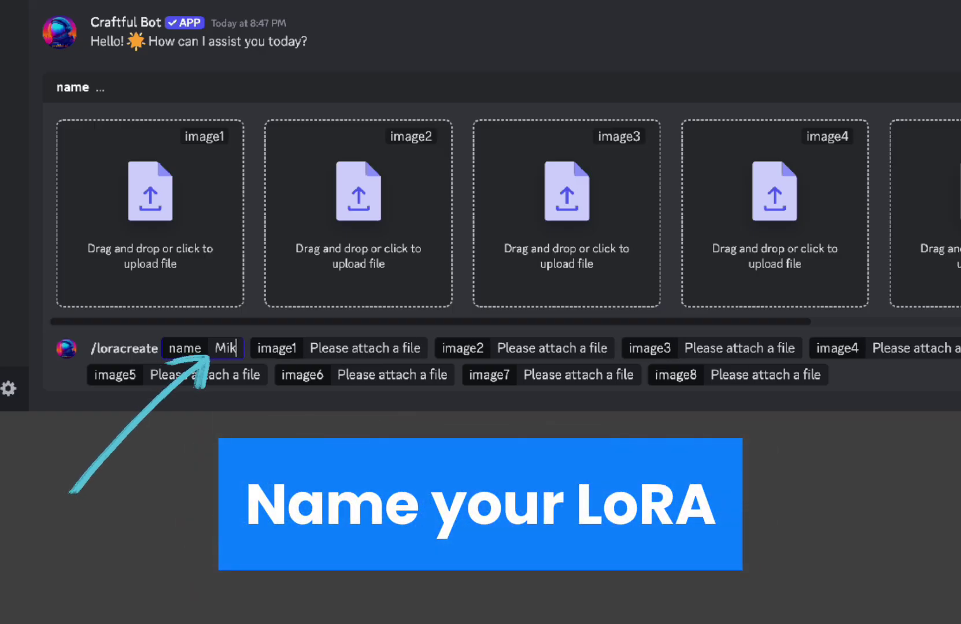
pyautogui.write('e8')
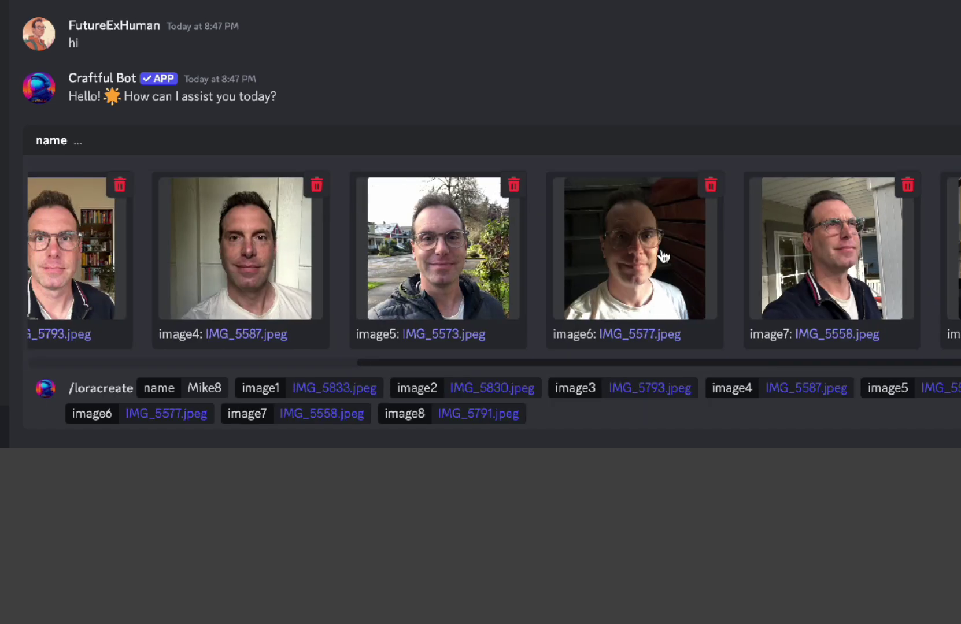
# Review the eight portrait photos attached as image1 to image8 and send the /loracreate command
pyautogui.hscroll(-10, 663, 256)
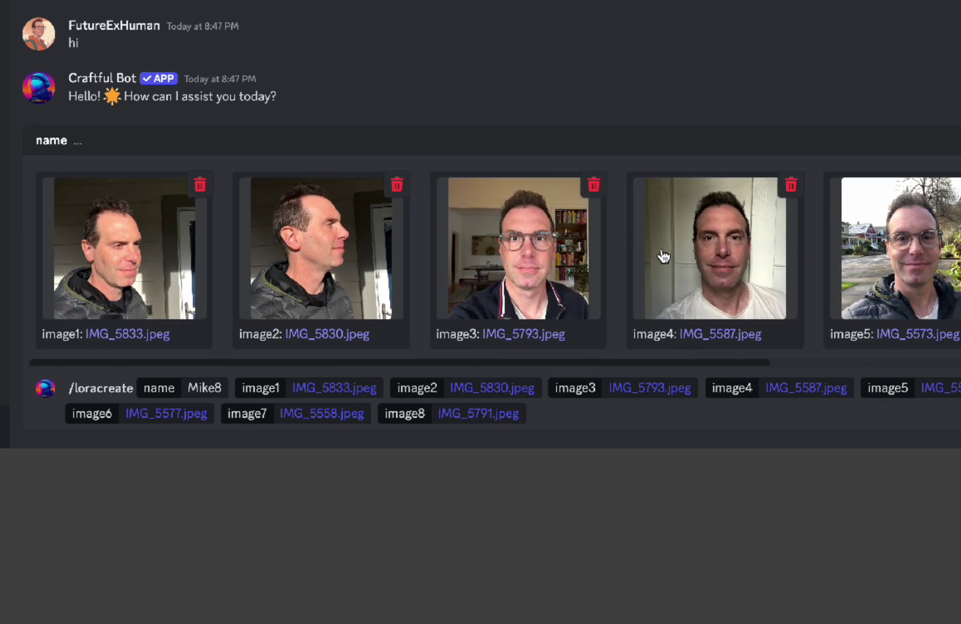
pyautogui.click(567, 419)
pyautogui.press('Return')
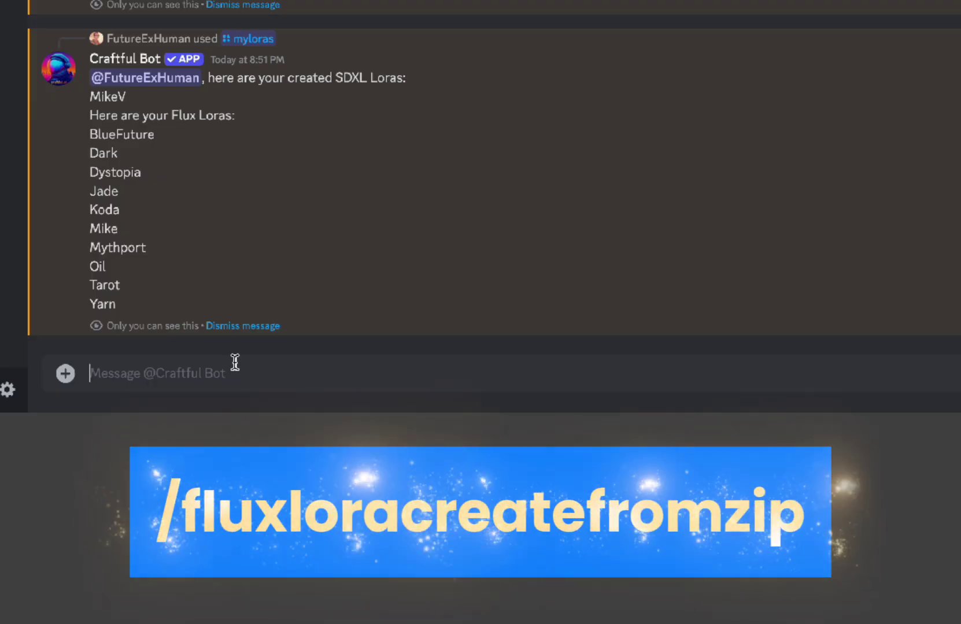
# Run /fluxloracreatefromzip with mike-flux.zip attached and the LoRA name MikeZip
pyautogui.write('/')
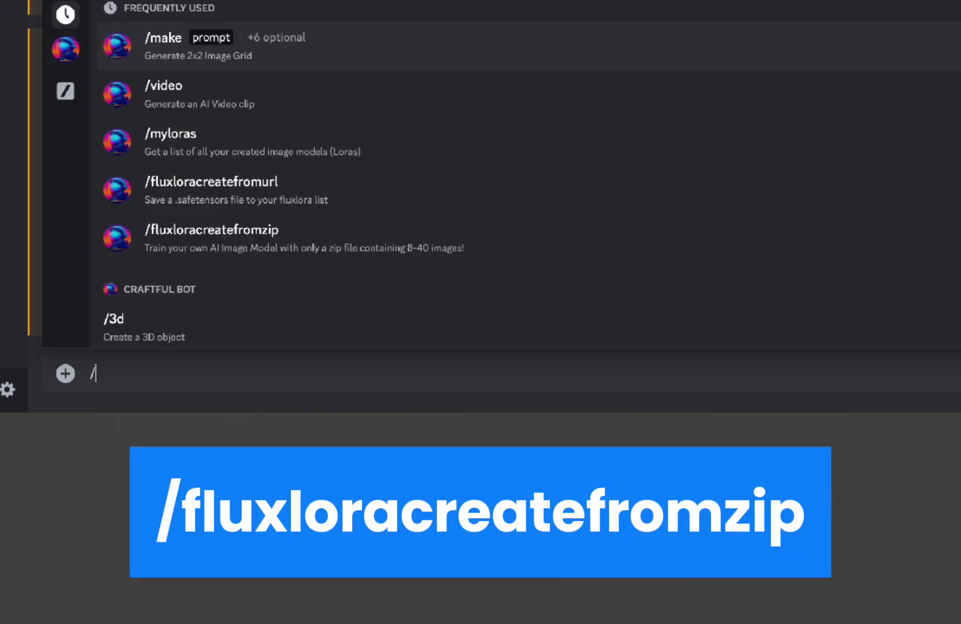
pyautogui.write('flux')
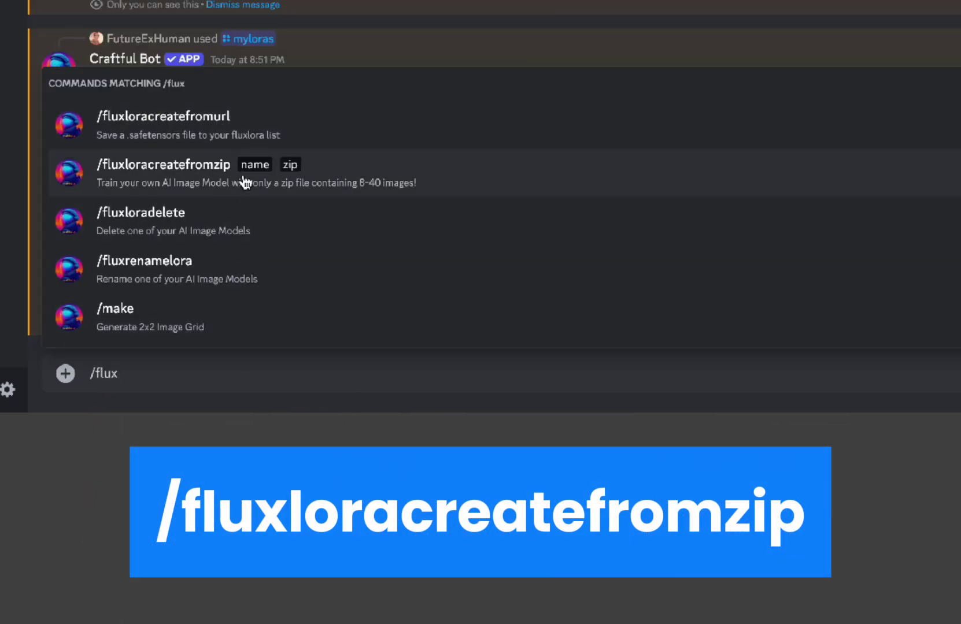
pyautogui.click(244, 176)
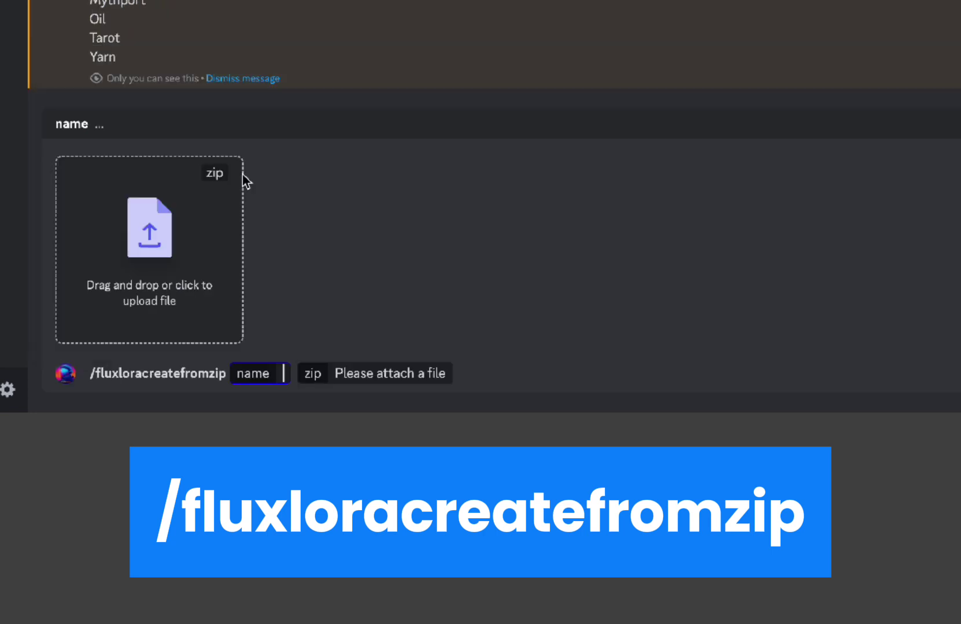
pyautogui.click(153, 237)
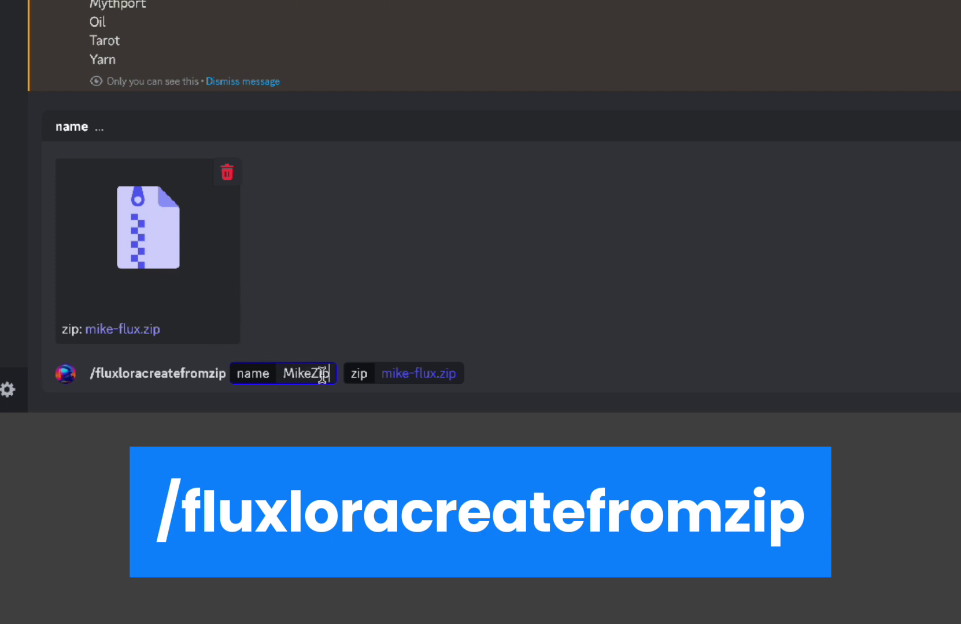
pyautogui.press('Return')
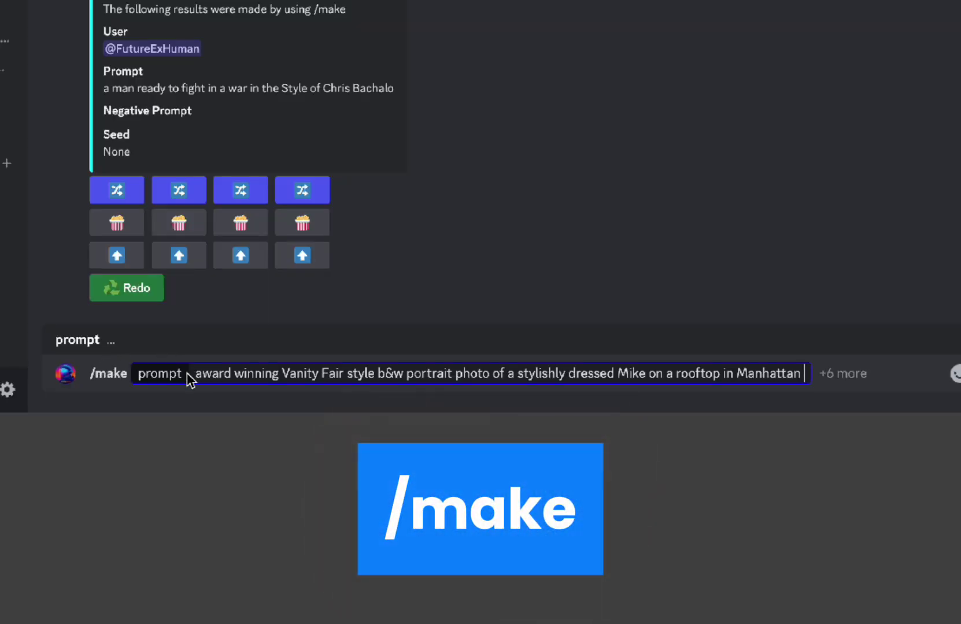
# Add the fluxlora option to the /make rooftop portrait prompt and set it to Mike
pyautogui.click(848, 376)
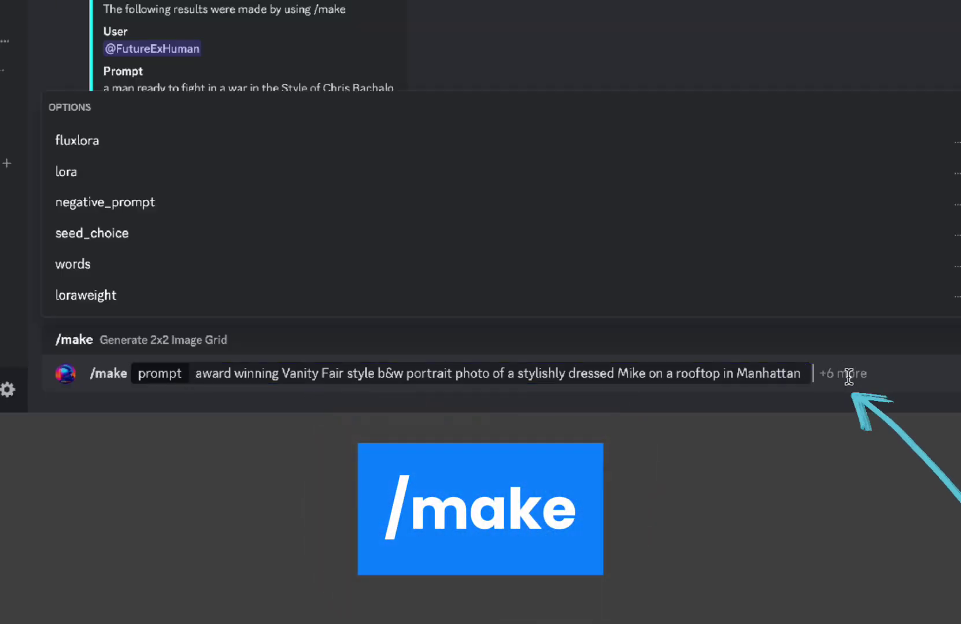
pyautogui.click(598, 152)
pyautogui.write('Mik')
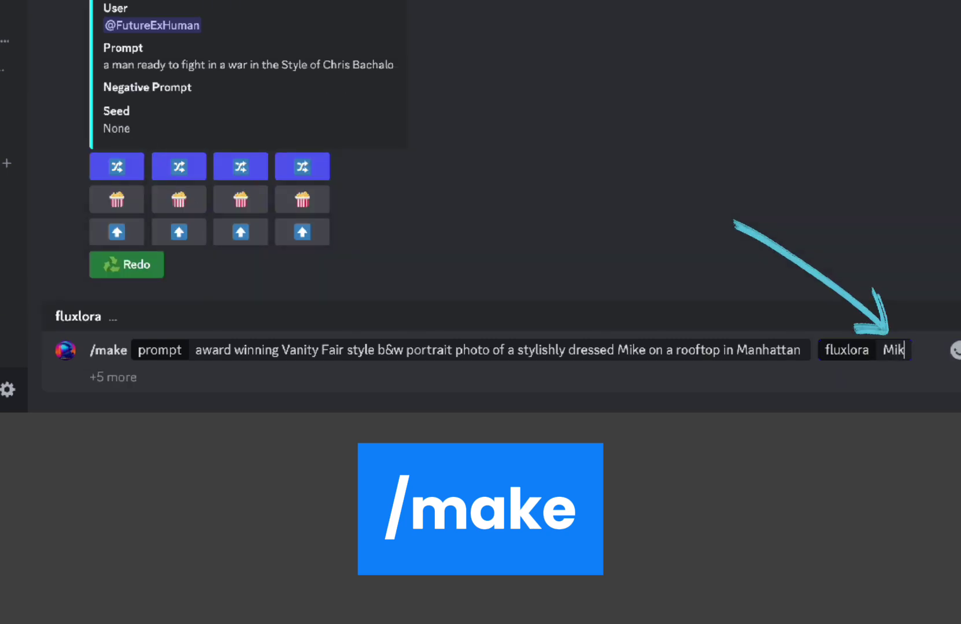
pyautogui.write('e')
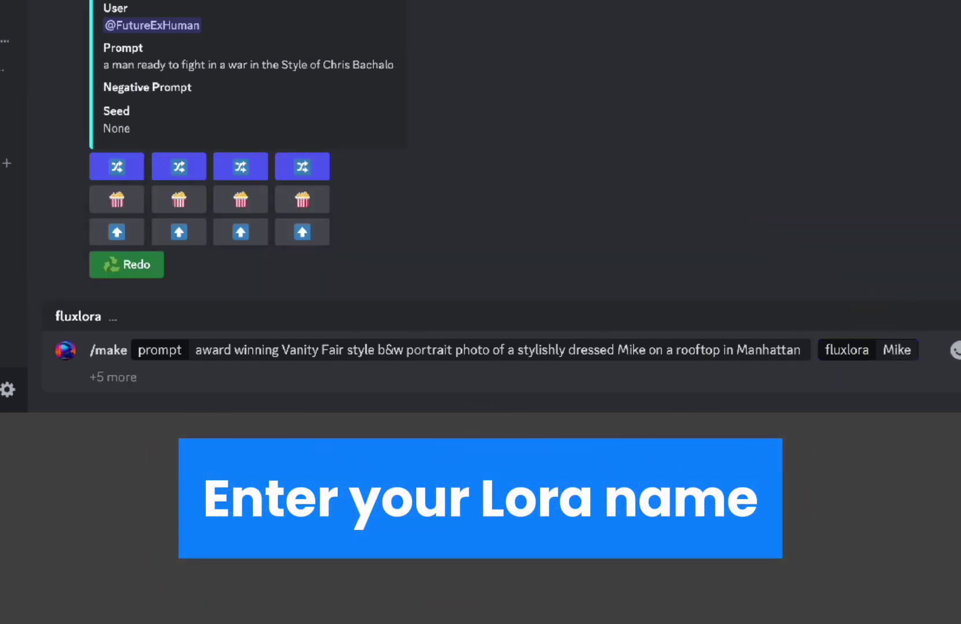